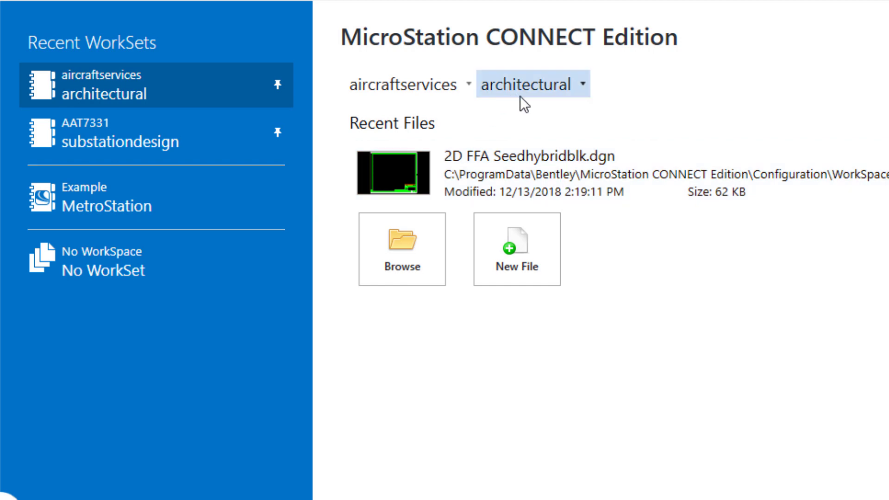
# Step: Open 2D FFA Seedhybridblk.dgn from the architectural WorkSet and view the BPA Work Flow's BPA Architectural tools
pyautogui.click(518, 171)
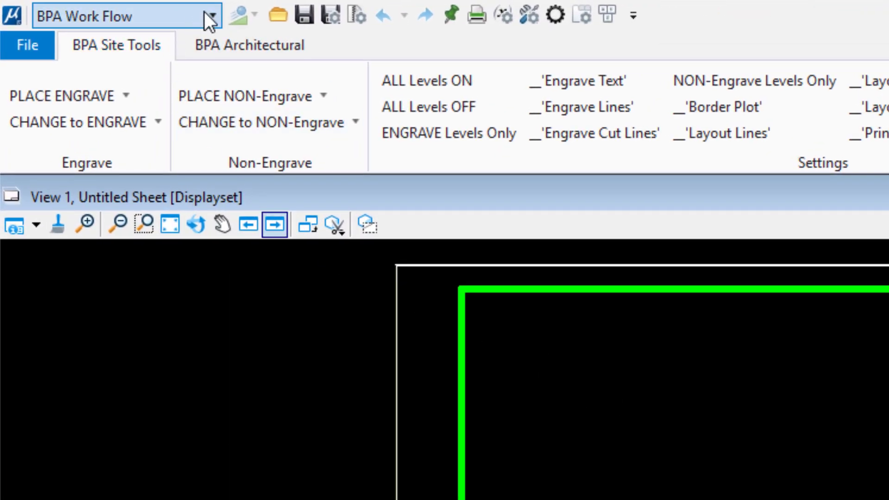
pyautogui.click(208, 14)
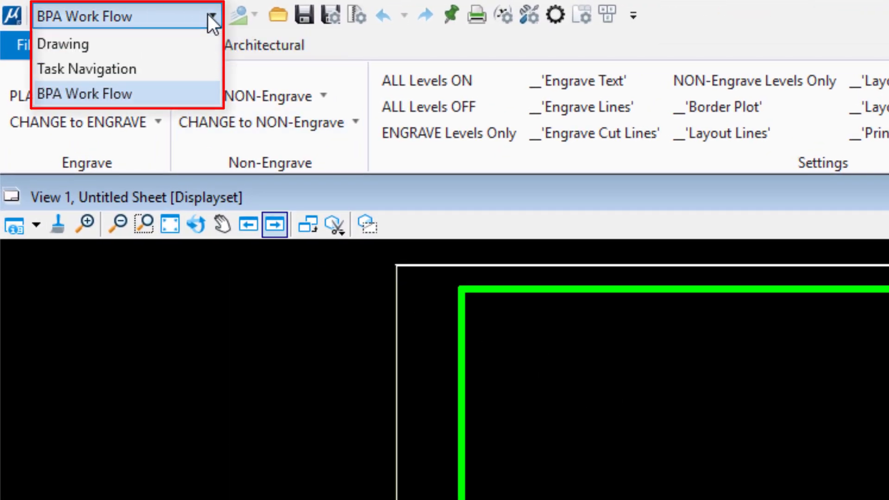
pyautogui.click(135, 92)
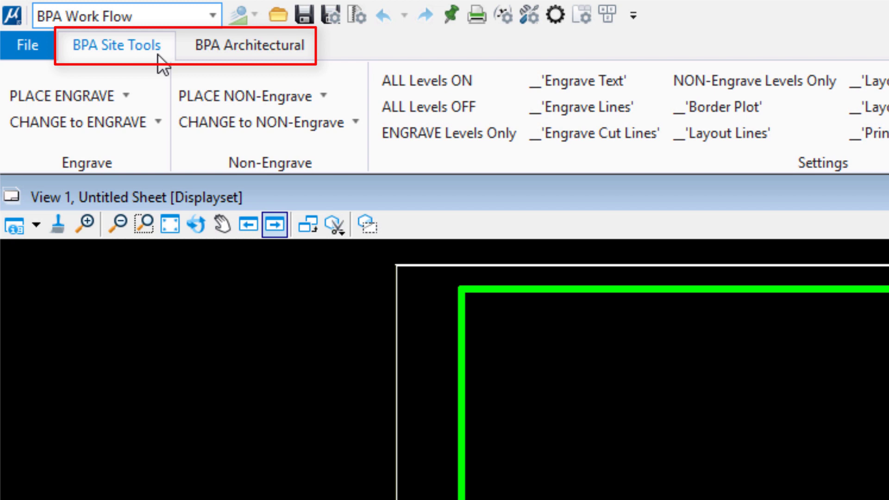
pyautogui.click(241, 50)
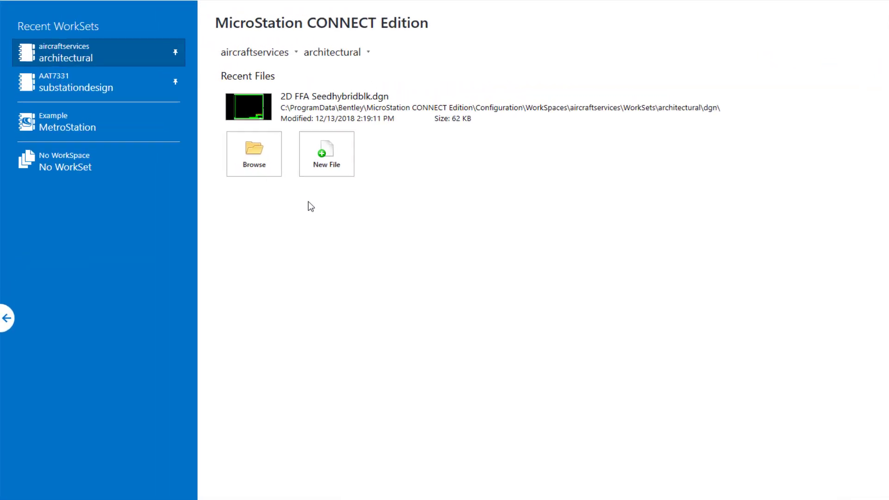
# Step: View BPA Sample.dgn from the AAT7331 WorkSpace's substationdesign WorkSet with its ribbon, and close the file
pyautogui.click(433, 92)
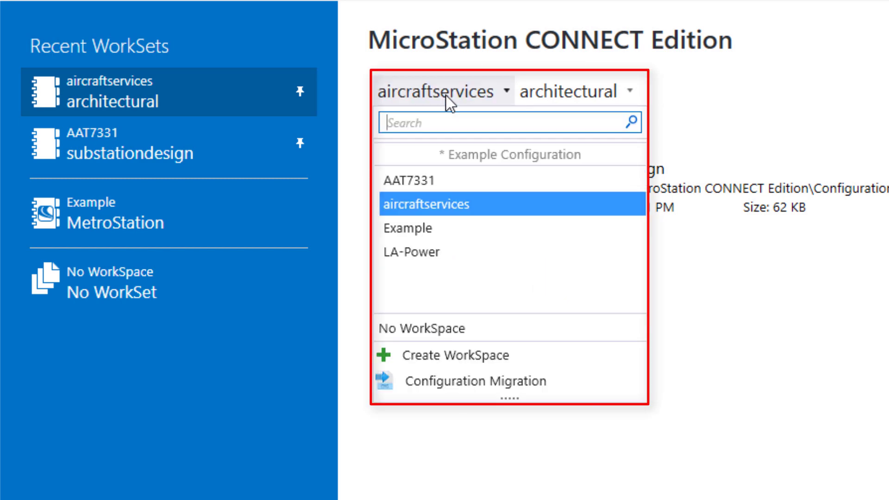
pyautogui.click(428, 181)
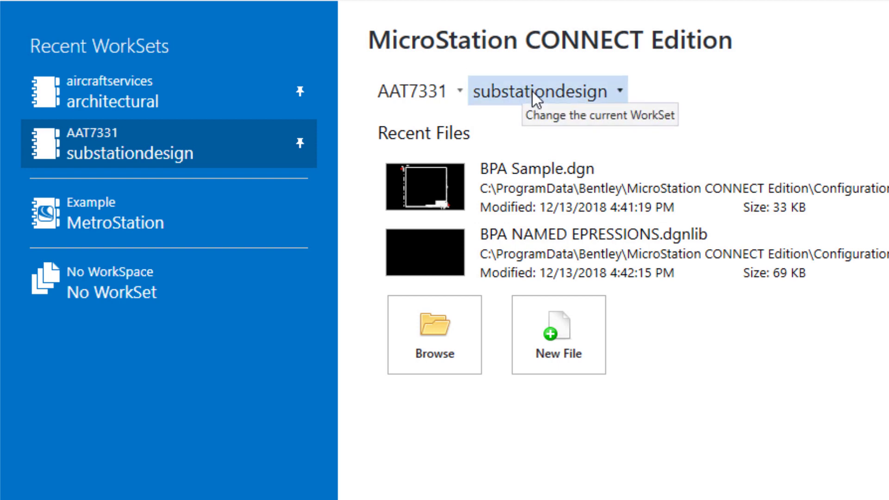
pyautogui.click(497, 183)
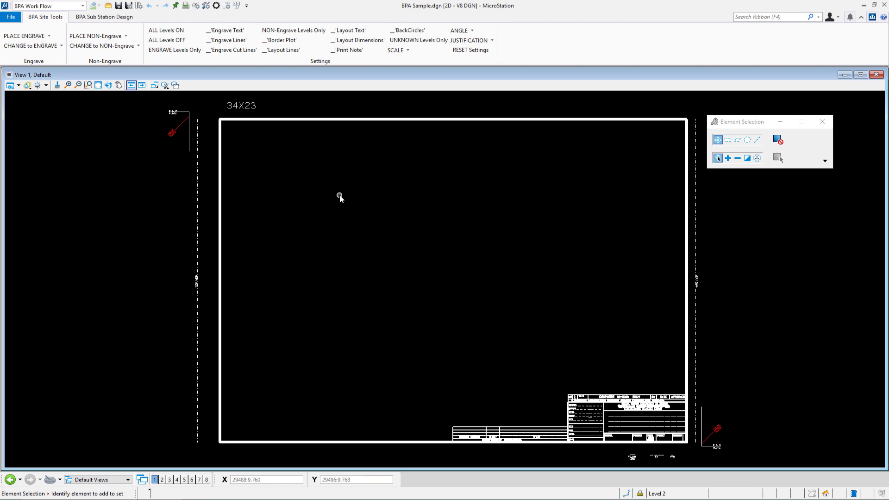
pyautogui.hotkey('ctrl', 'w')
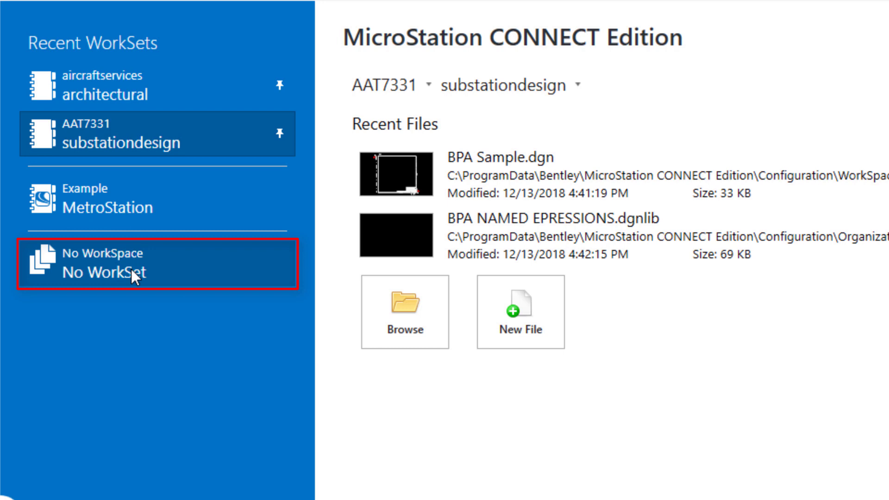
# Step: Open BPA RIBBON DEMO.dgnlib with No WorkSpace and No WorkSet, and bring up its ribbon customization
pyautogui.click(131, 270)
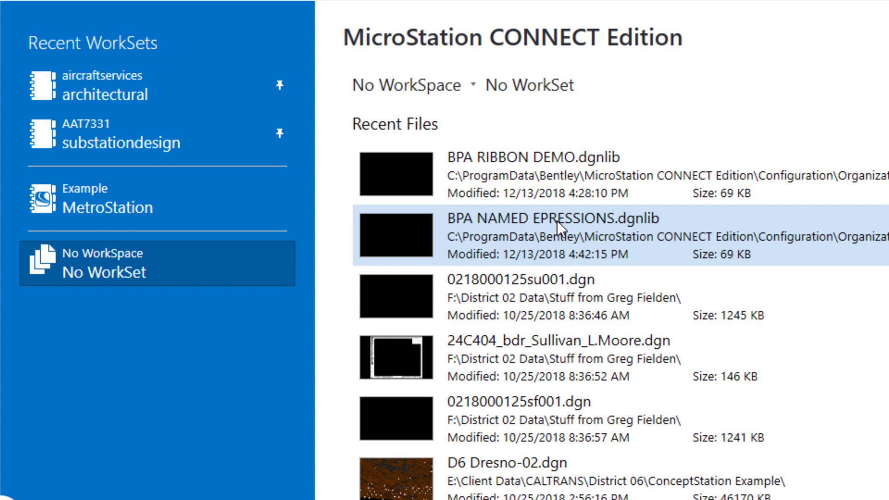
pyautogui.click(509, 162)
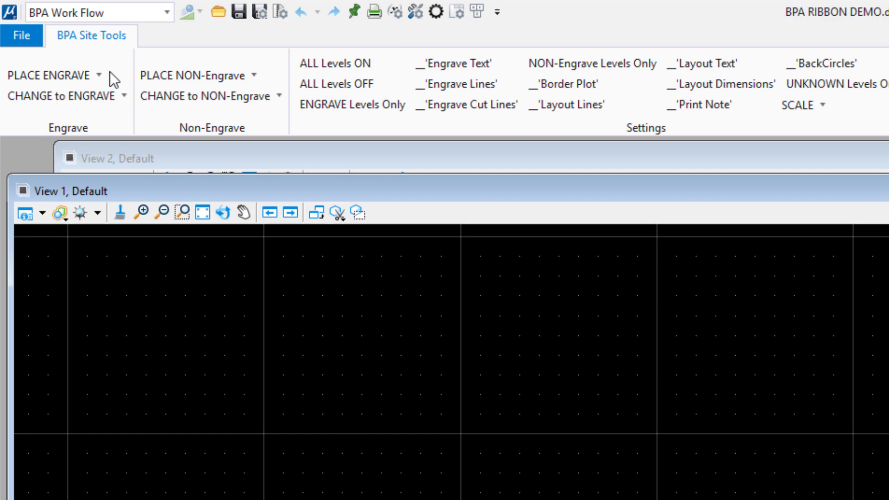
pyautogui.click(222, 213)
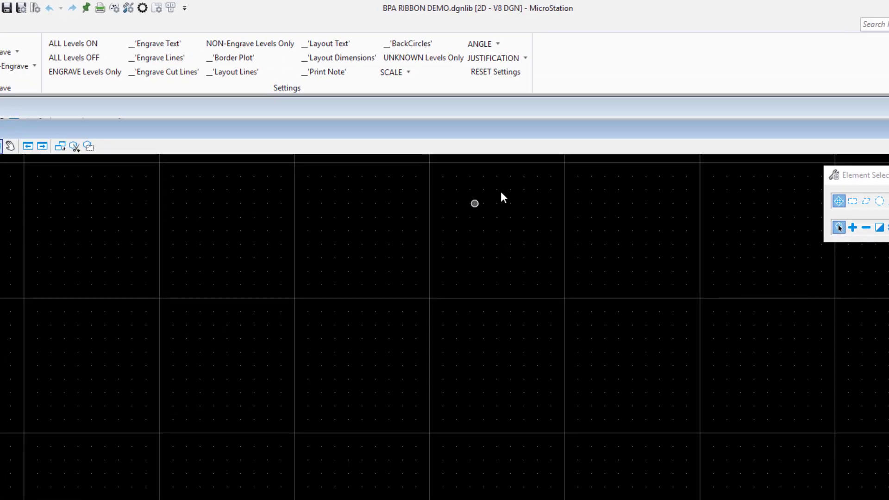
pyautogui.rightClick(557, 74)
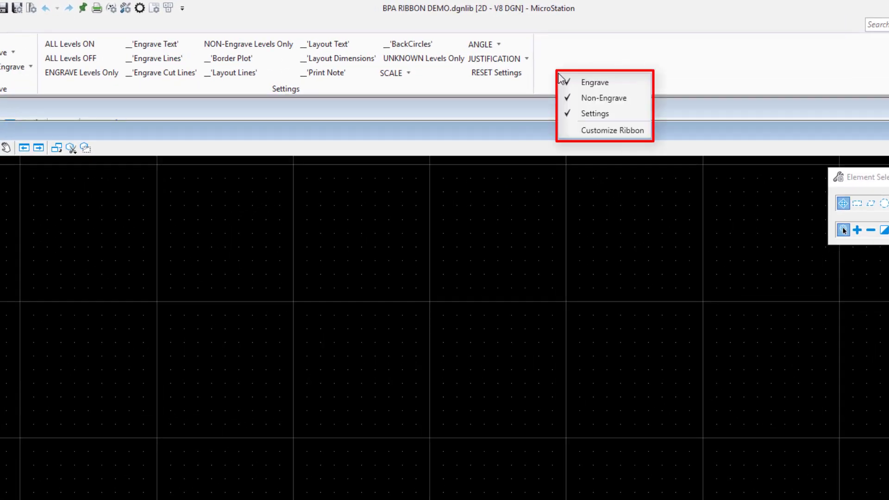
pyautogui.click(582, 129)
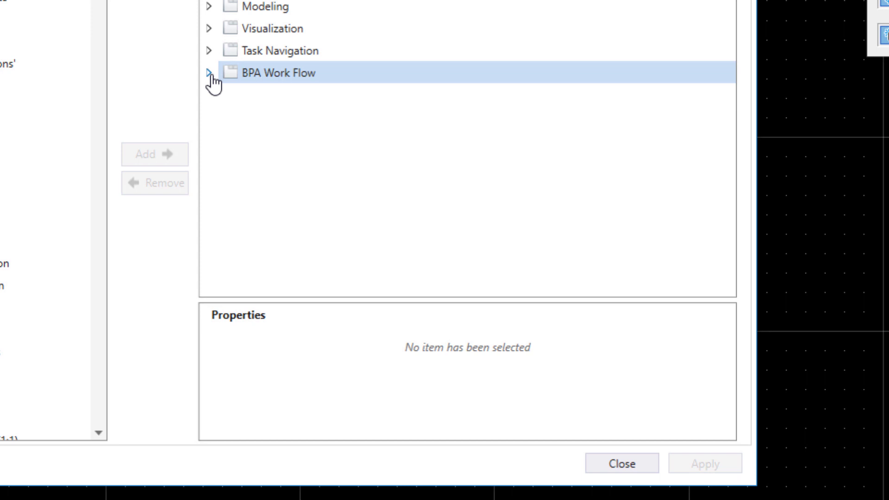
# Step: Examine the Visibility property of BPA Site Tools, BPA Architectural and BPA Sub Station Design within the BPA Work Flow
pyautogui.click(208, 74)
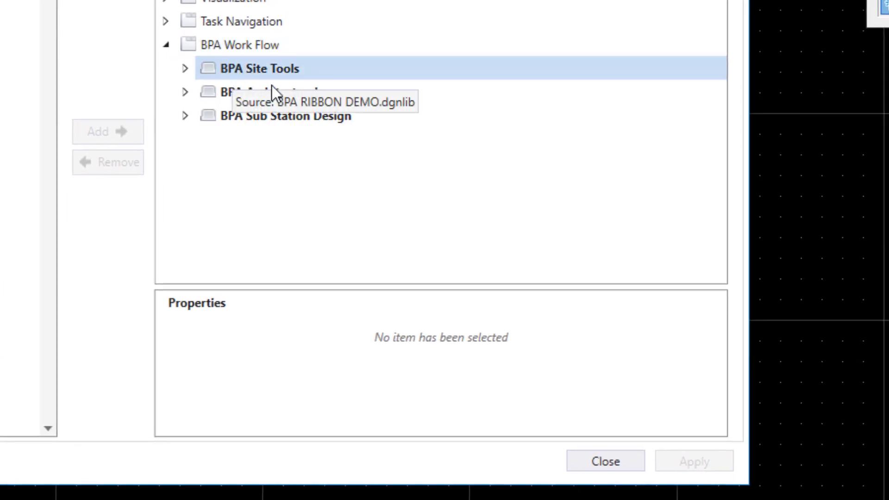
pyautogui.click(274, 77)
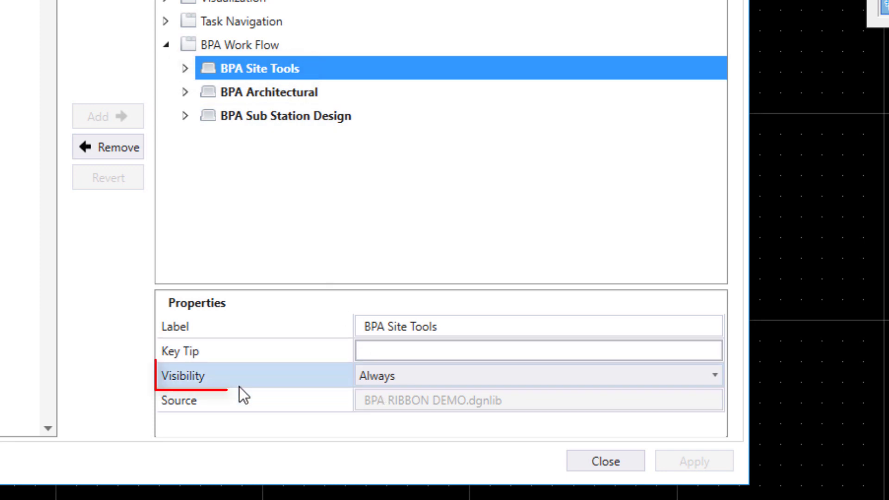
pyautogui.click(278, 90)
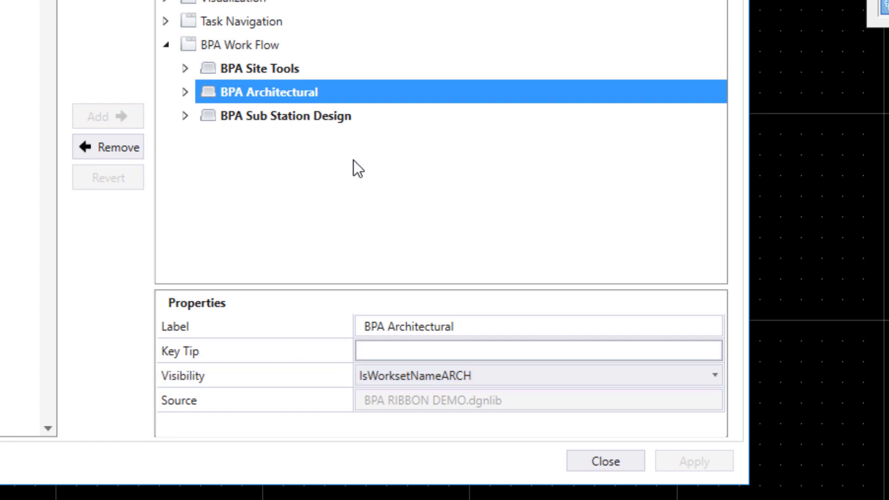
pyautogui.click(302, 115)
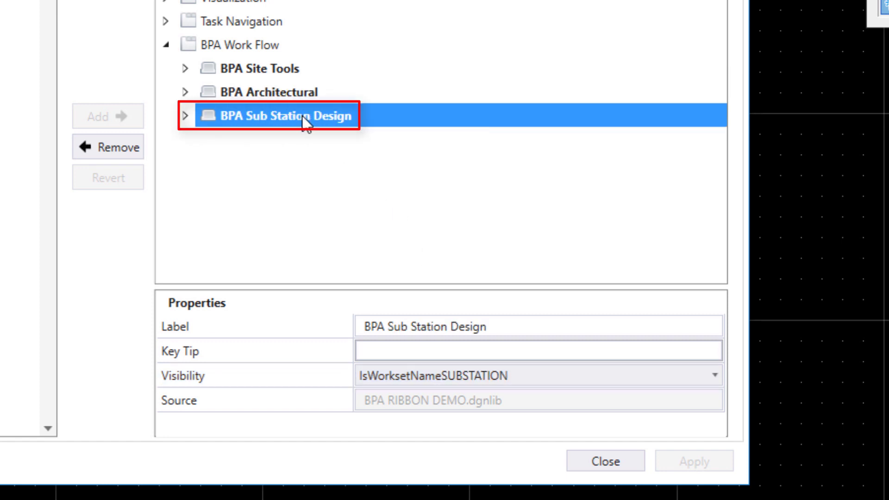
pyautogui.click(384, 381)
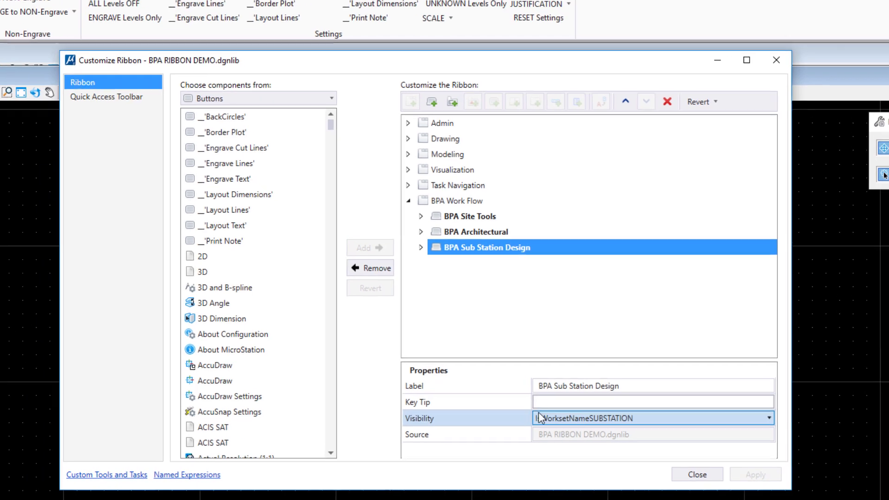
pyautogui.click(552, 407)
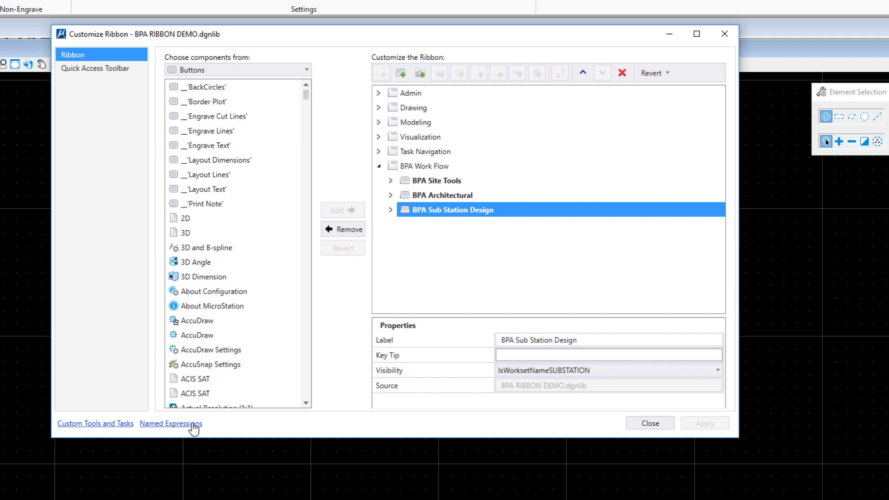
# Step: Examine the IsWorksetNameARCH and IsWorksetNameSUBSTATION named expressions, and close the dialogs and the library file
pyautogui.click(193, 423)
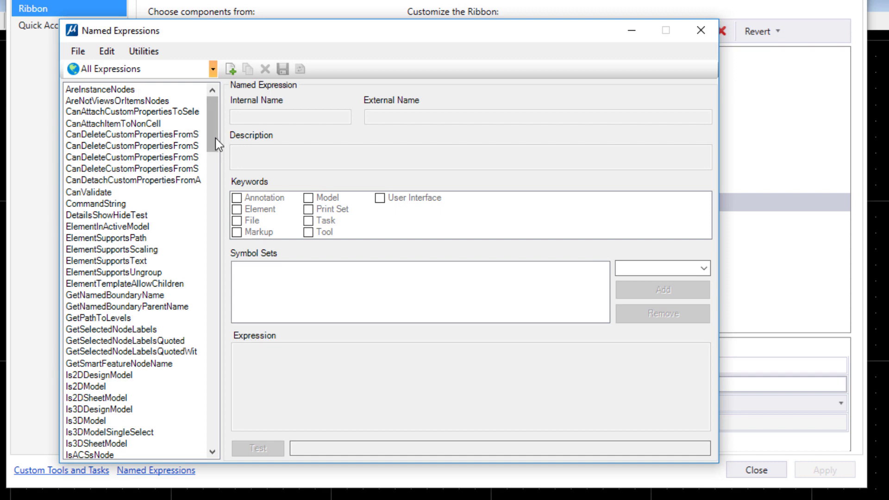
pyautogui.moveTo(215, 138)
pyautogui.mouseDown()
pyautogui.moveTo(230, 376)
pyautogui.moveTo(262, 460)
pyautogui.mouseUp()
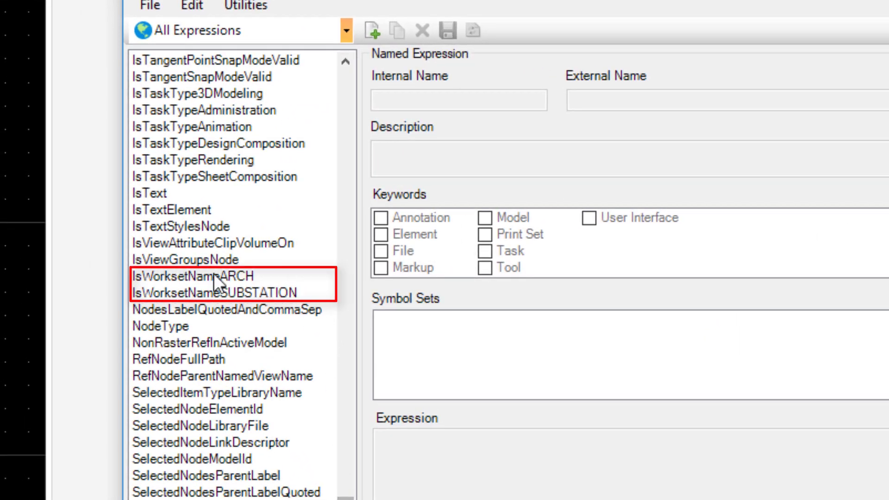
pyautogui.click(215, 275)
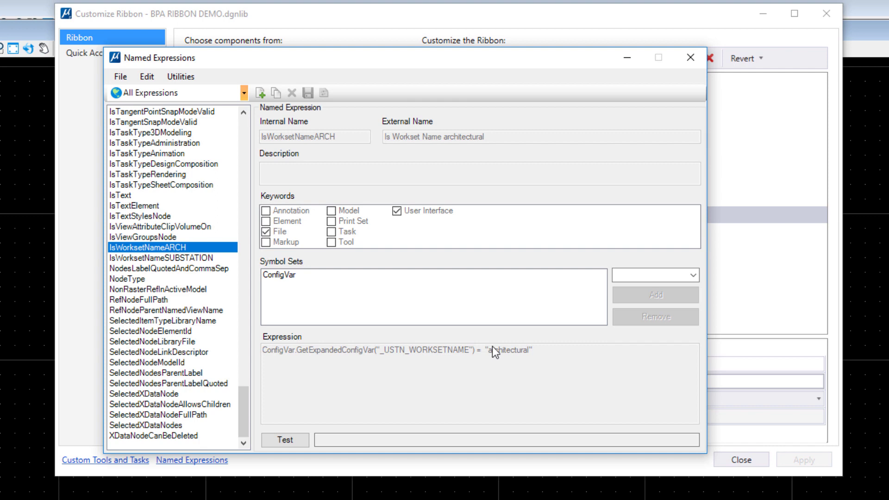
pyautogui.click(182, 258)
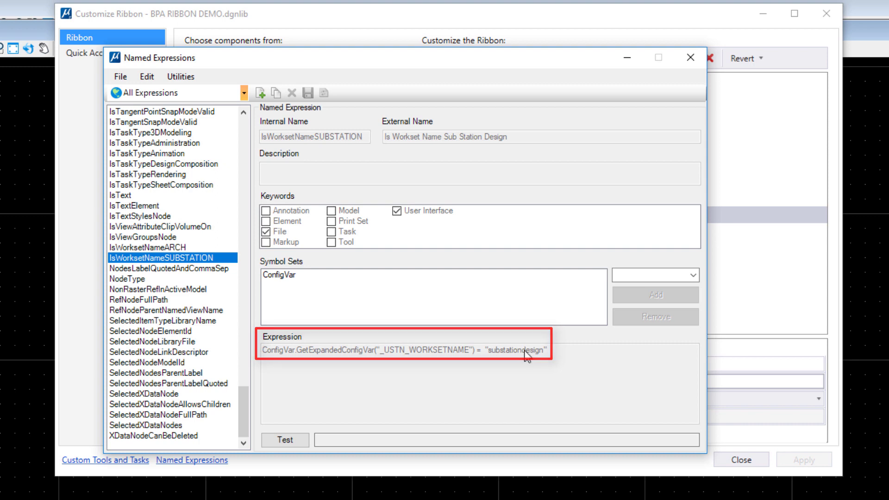
pyautogui.click(688, 57)
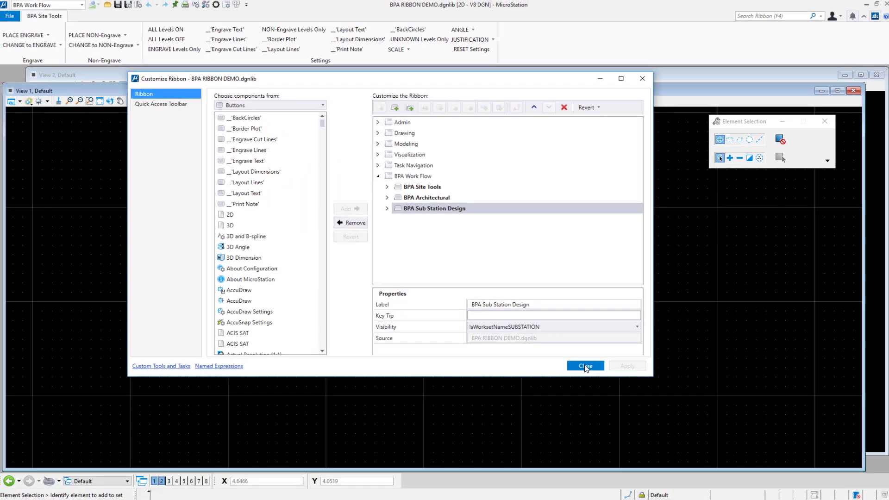
pyautogui.click(585, 366)
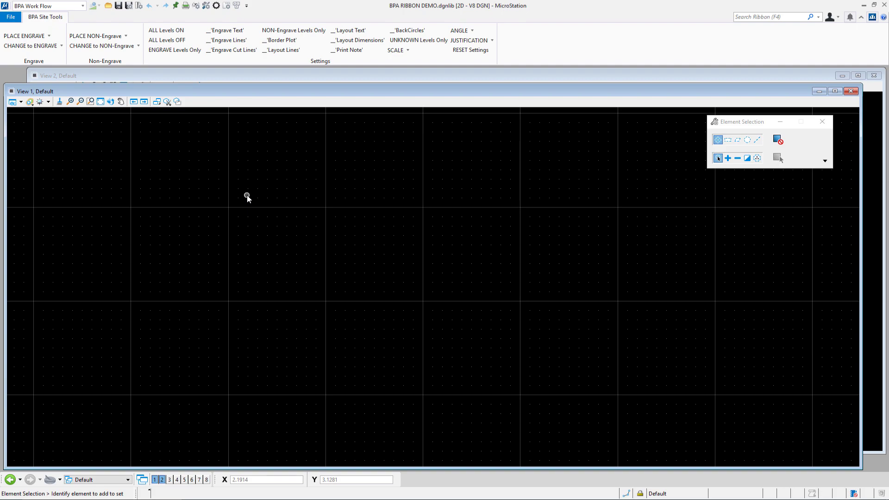
pyautogui.hotkey('ctrl', 'w')
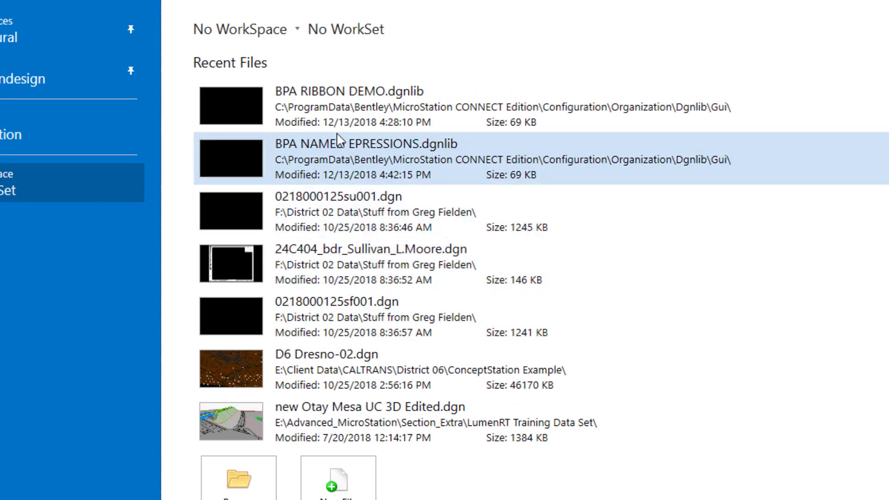
# Step: Open BPA NAMED EPRESSIONS.dgnlib and display the definition of its IsWorksetNameARCH named expression
pyautogui.click(370, 149)
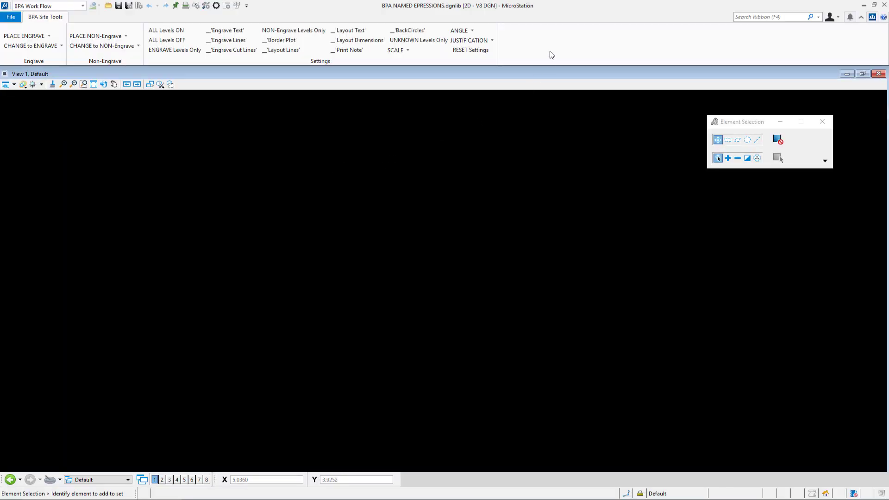
pyautogui.rightClick(551, 55)
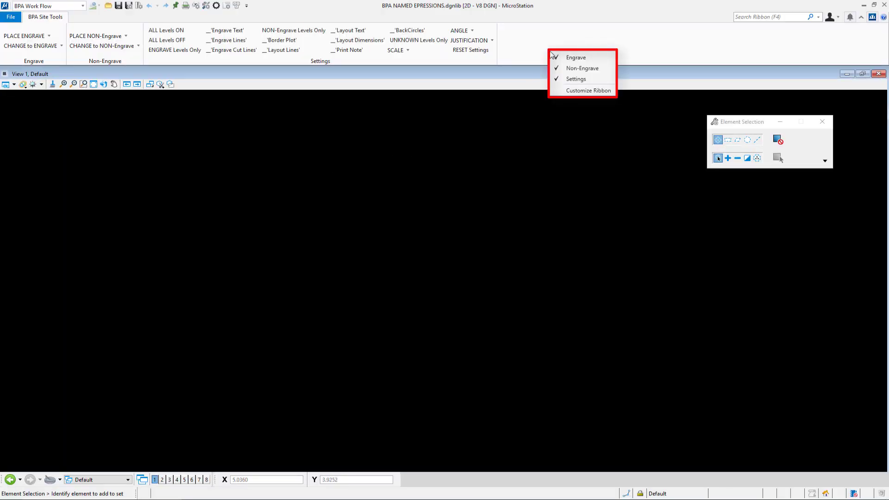
pyautogui.click(566, 90)
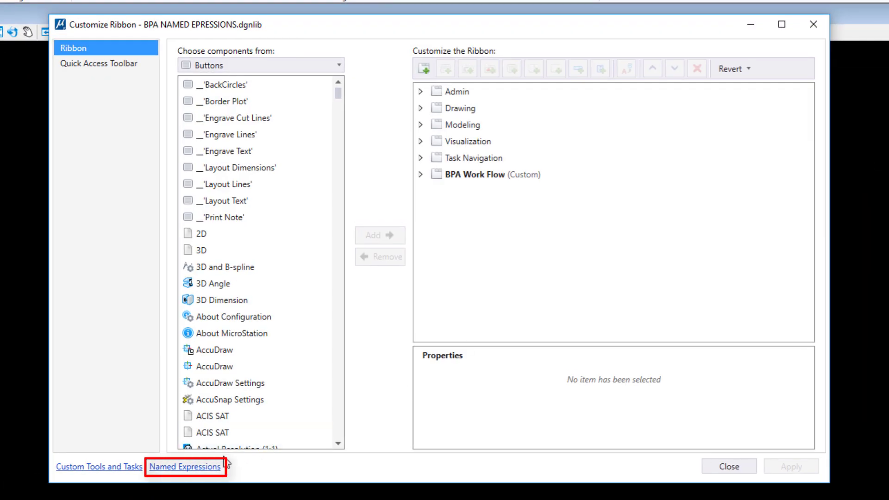
pyautogui.click(196, 469)
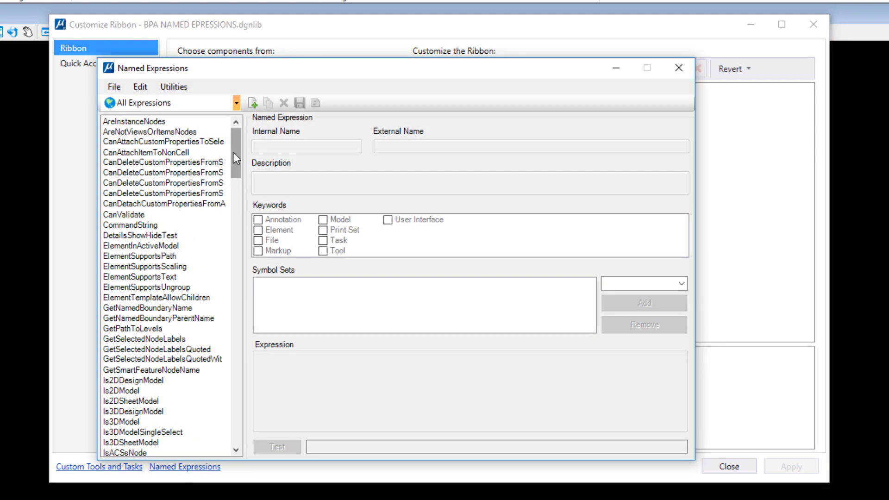
pyautogui.moveTo(233, 153); pyautogui.dragTo(199, 428)
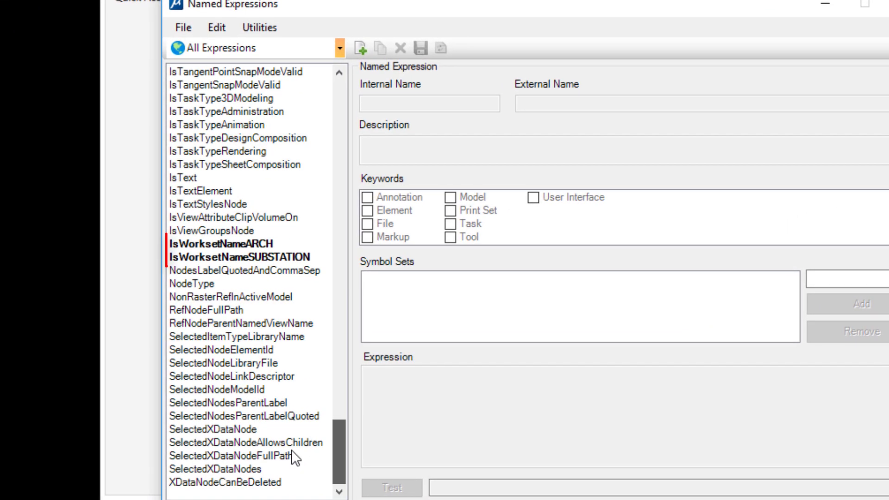
pyautogui.click(240, 244)
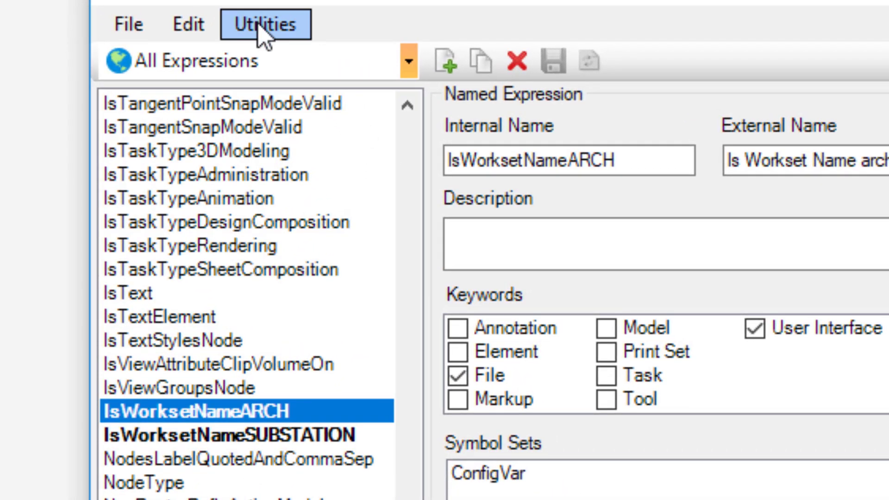
# Step: Generate the report of available expression symbols and search it for "config"
pyautogui.click(257, 23)
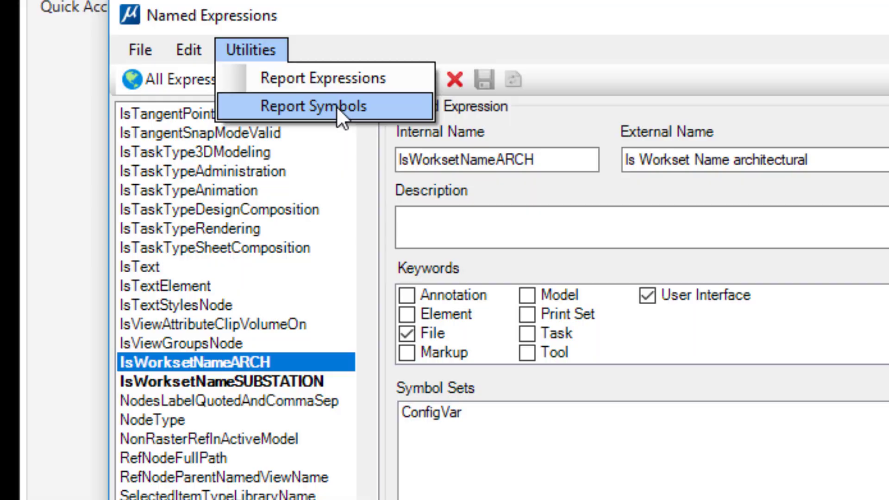
pyautogui.click(373, 101)
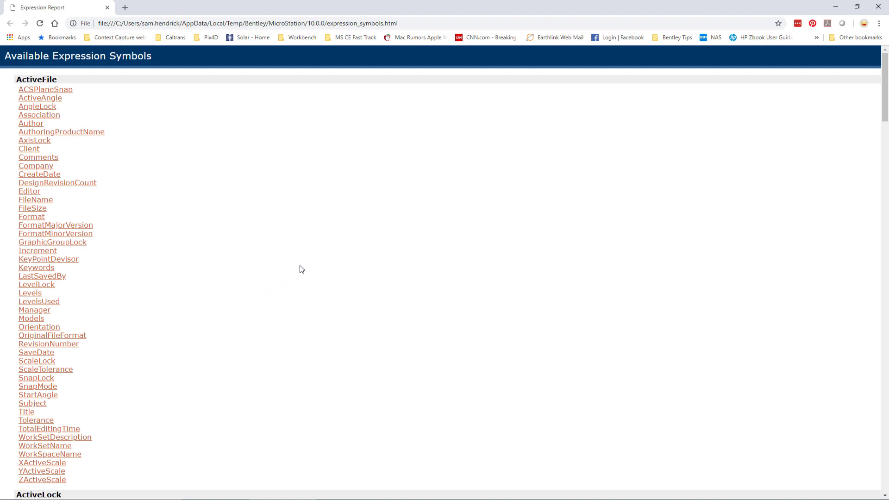
pyautogui.hotkey('ctrl', 'f')
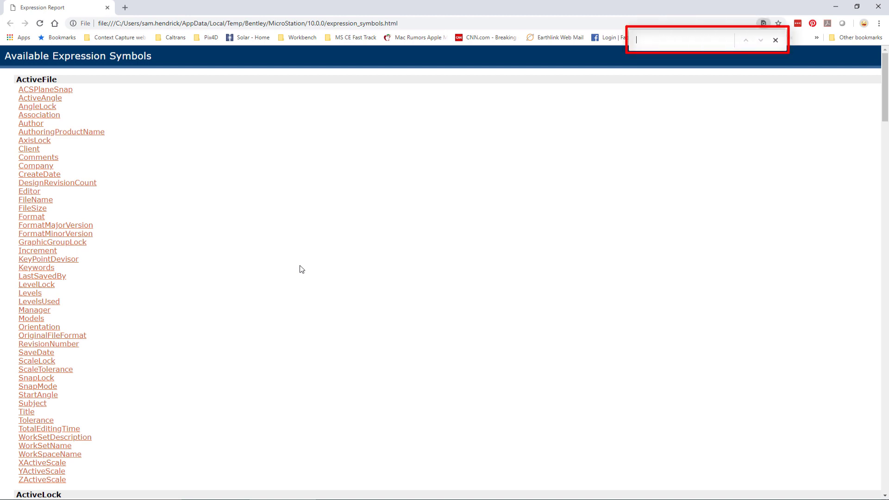
pyautogui.write('con')
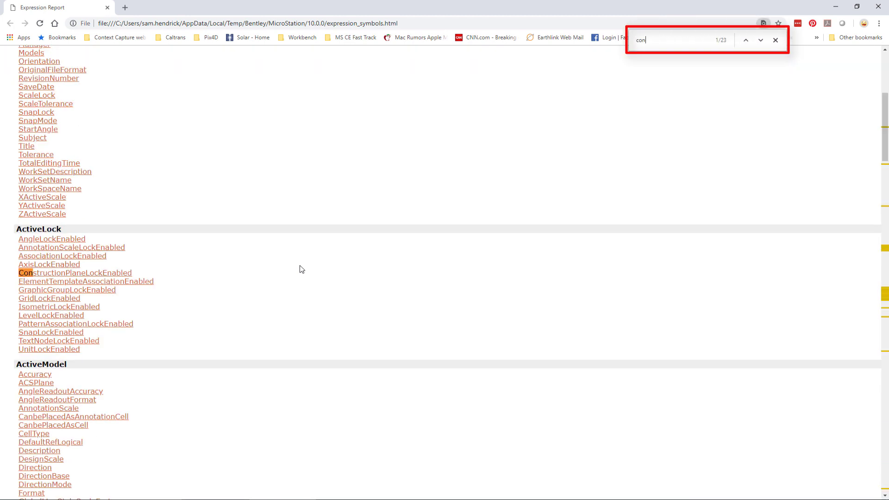
pyautogui.write('fug')
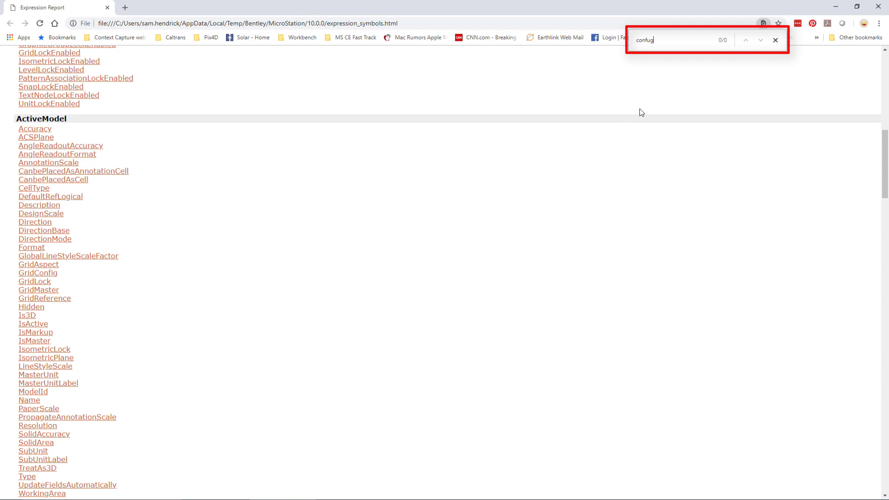
pyautogui.press('BackSpace')
pyautogui.press('BackSpace')
pyautogui.write('i')
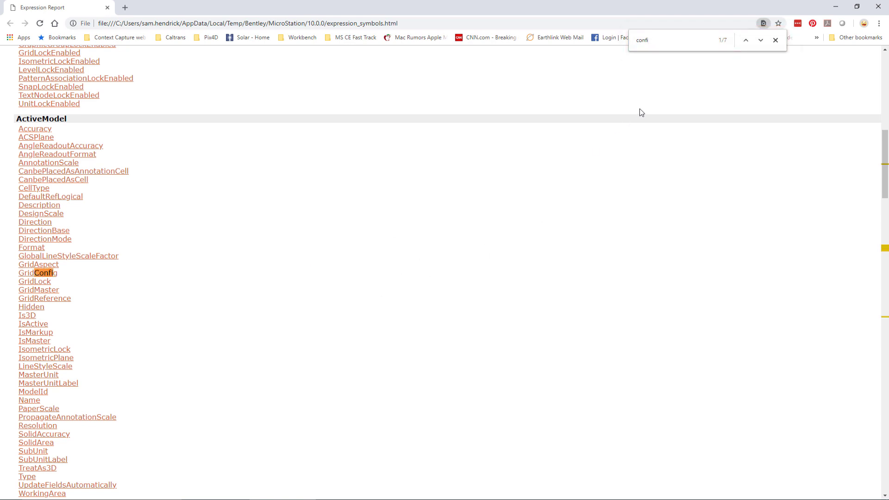
pyautogui.write('g')
# Step: Expand the IsConfigVarDefined entry in the report's ConfigVar section and highlight its example expression
pyautogui.scroll(-8, 79, 297)
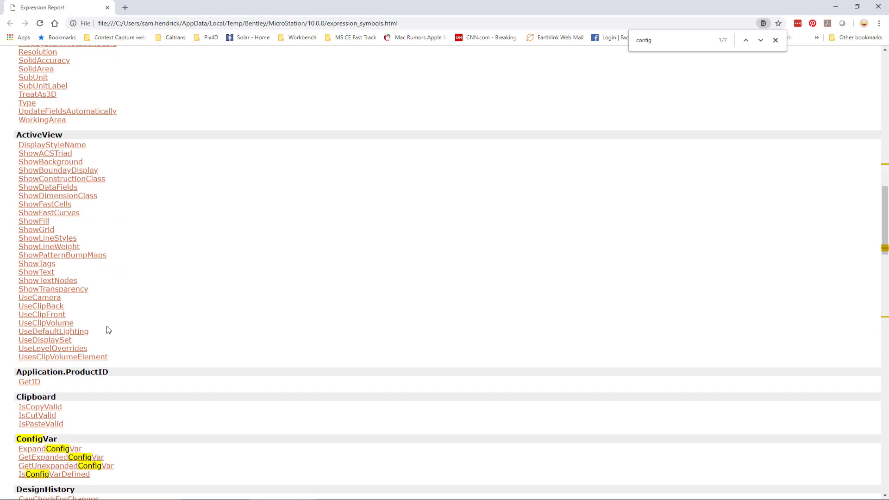
pyautogui.scroll(-5, 108, 330)
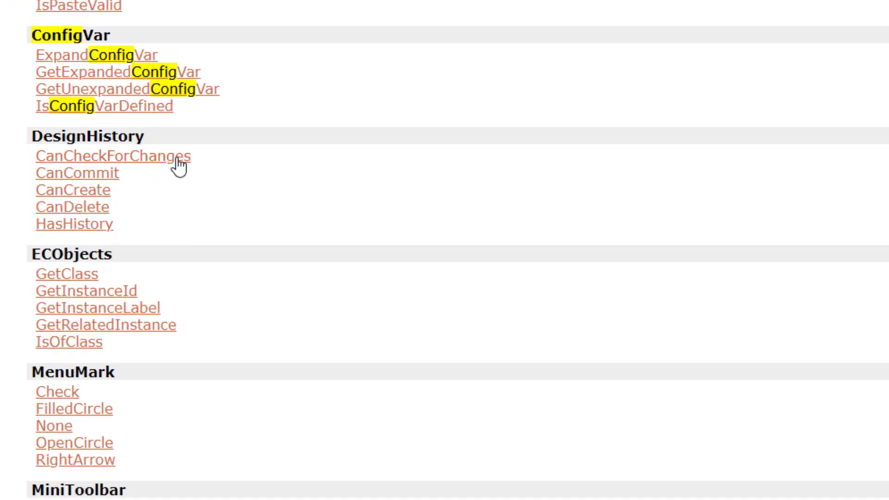
pyautogui.click(105, 111)
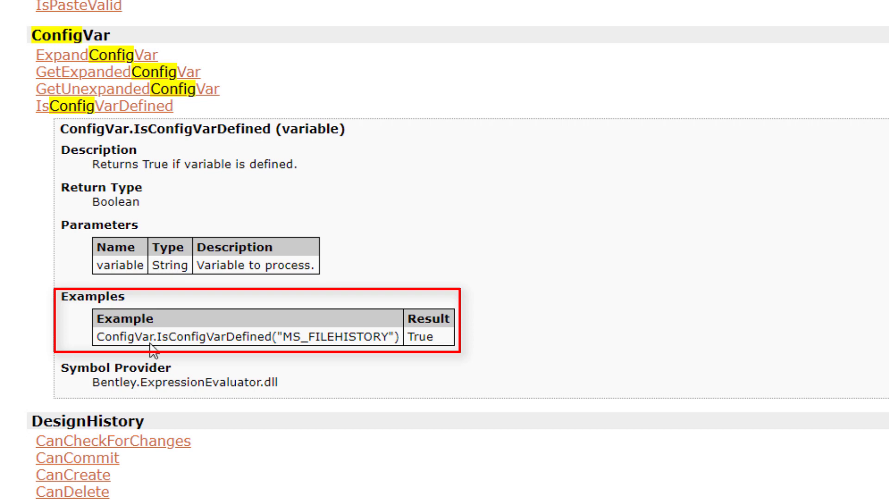
pyautogui.moveTo(97, 336)
pyautogui.mouseDown()
pyautogui.moveTo(310, 345)
pyautogui.moveTo(399, 334)
pyautogui.mouseUp()
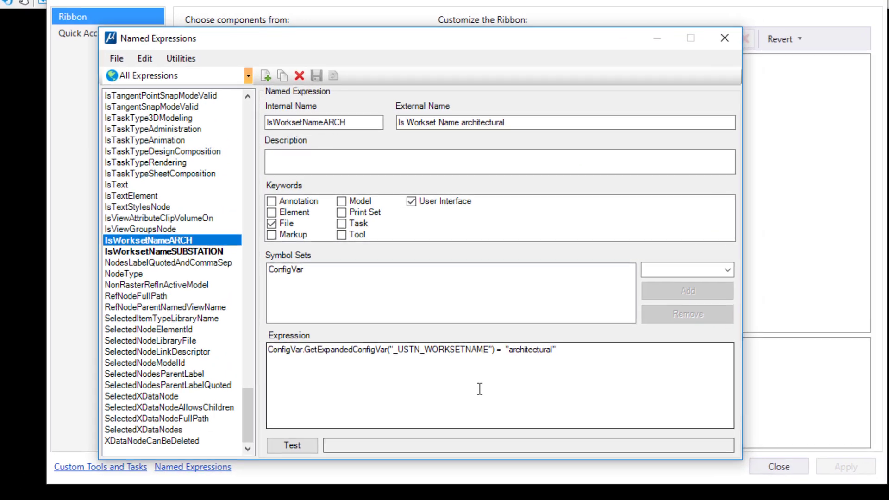
# Step: Return to the IsWorksetNameARCH expression in MicroStation, and close the Named Expressions and Customize Ribbon dialogs
pyautogui.click(480, 389)
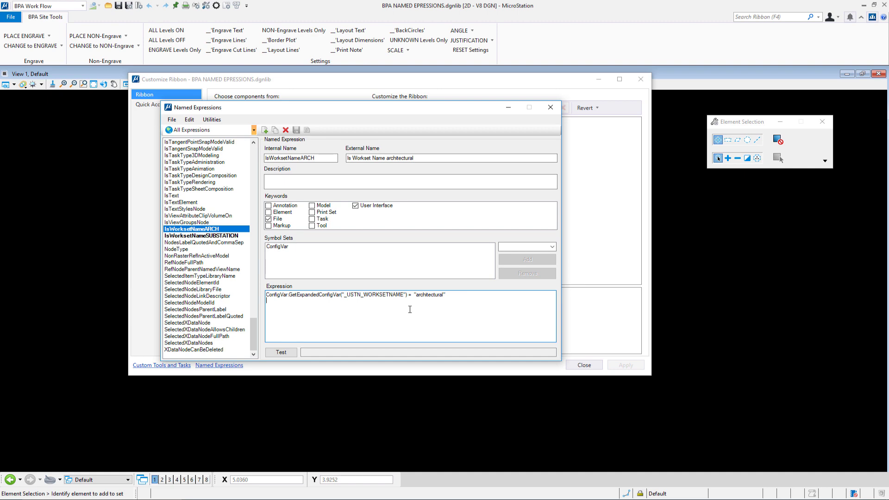
pyautogui.click(551, 107)
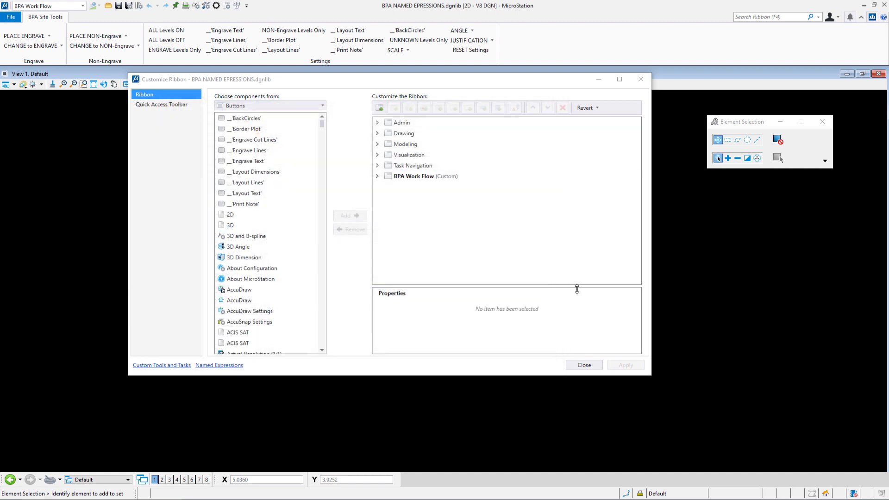
pyautogui.click(584, 366)
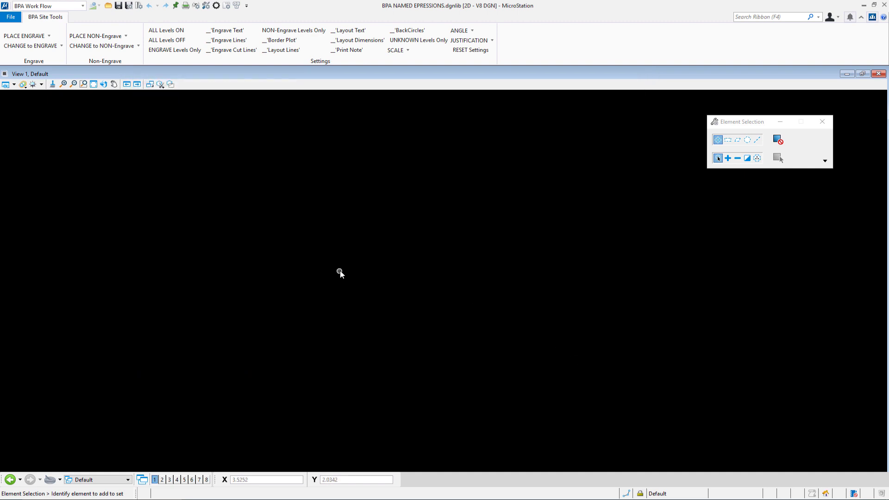